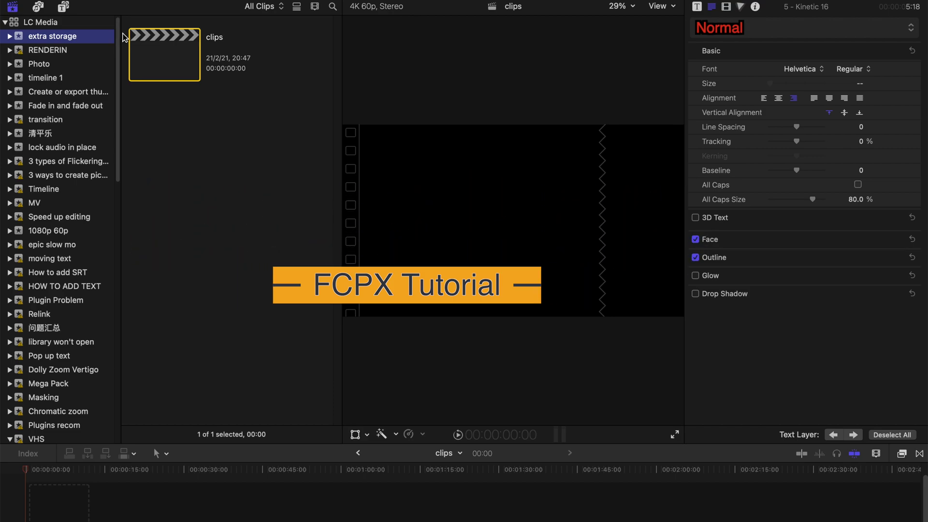
# - Select the LC Media library to show its properties, leaving its name unchanged, and collapse its event list
pyautogui.click(49, 22)
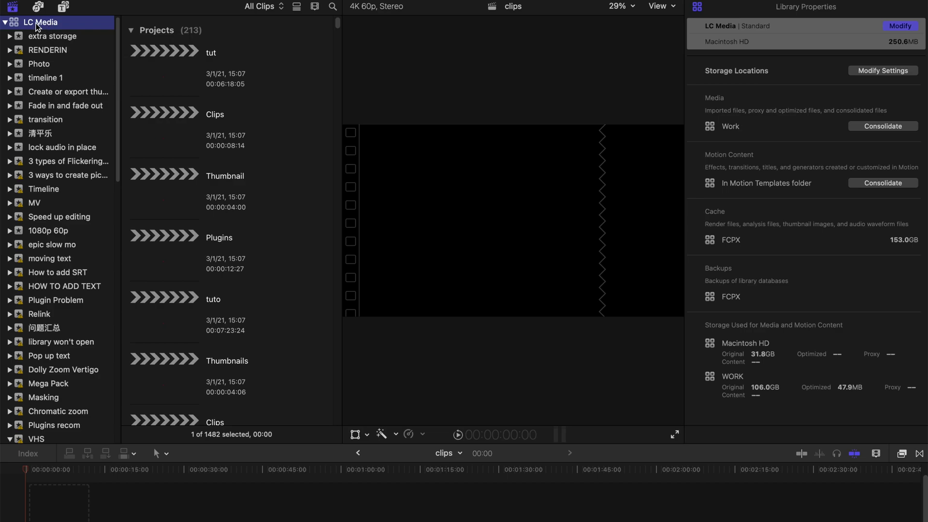
pyautogui.click(36, 24)
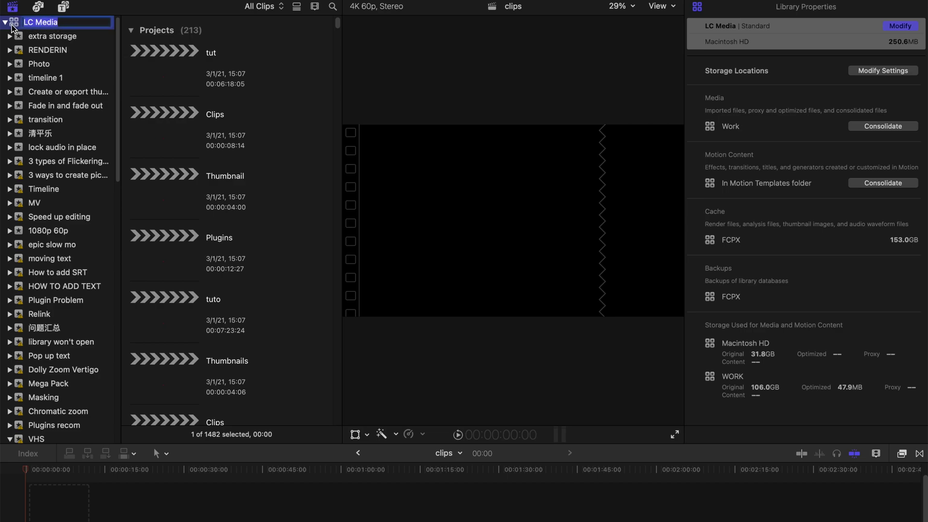
pyautogui.click(8, 24)
pyautogui.click(4, 22)
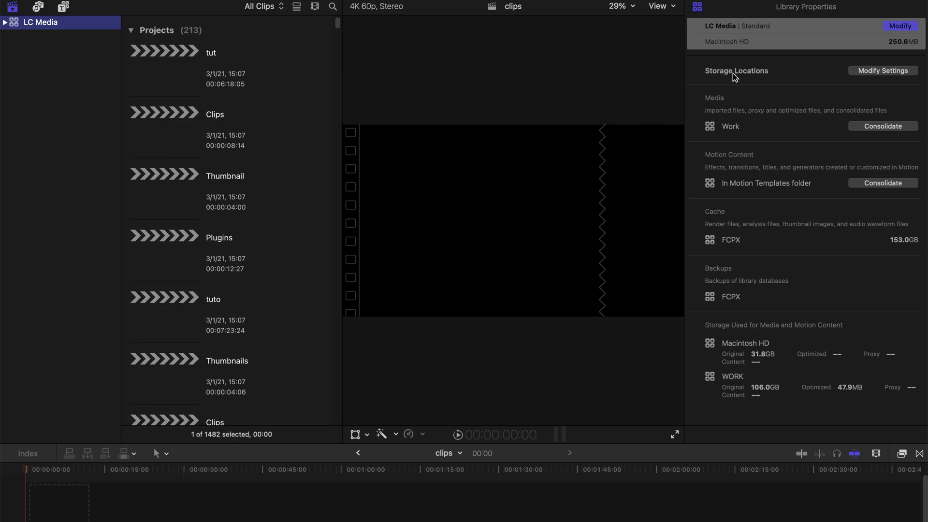
# - In the library's storage settings, point Media to the root of the WORK drive
pyautogui.click(876, 73)
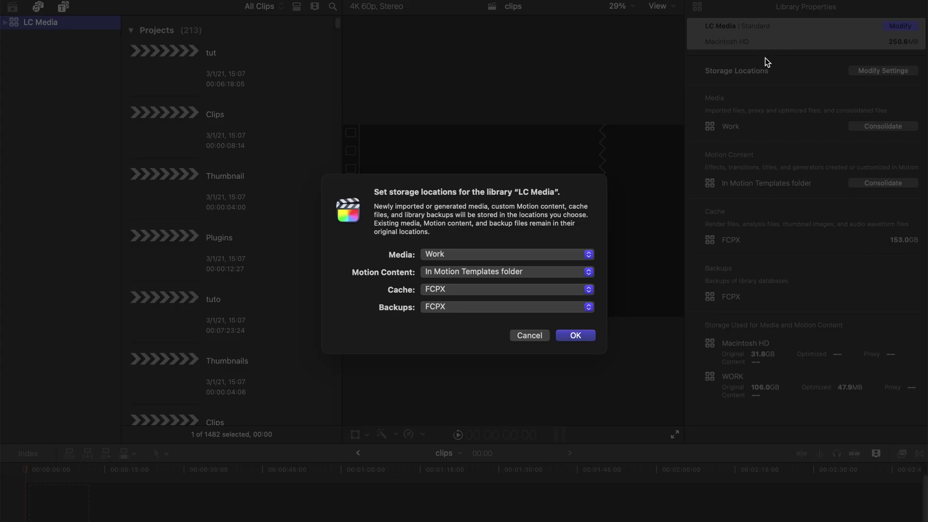
pyautogui.click(430, 254)
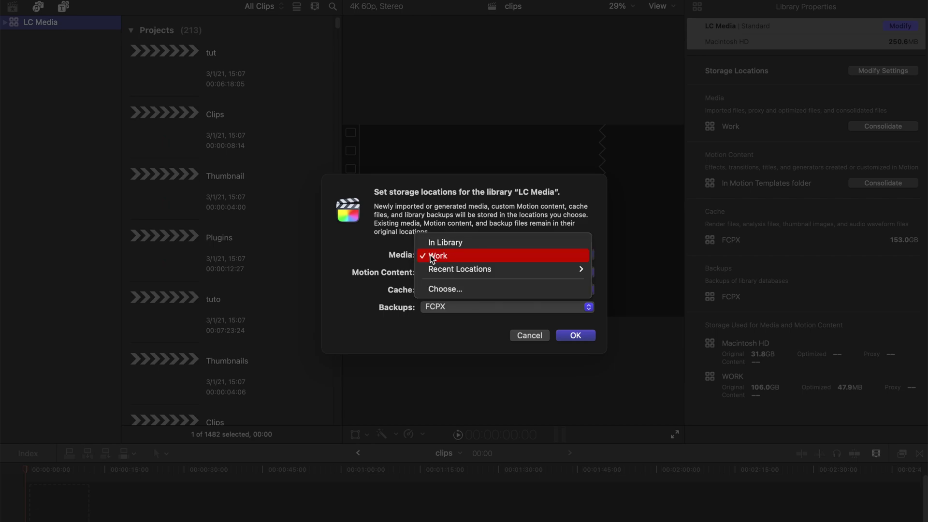
pyautogui.click(455, 284)
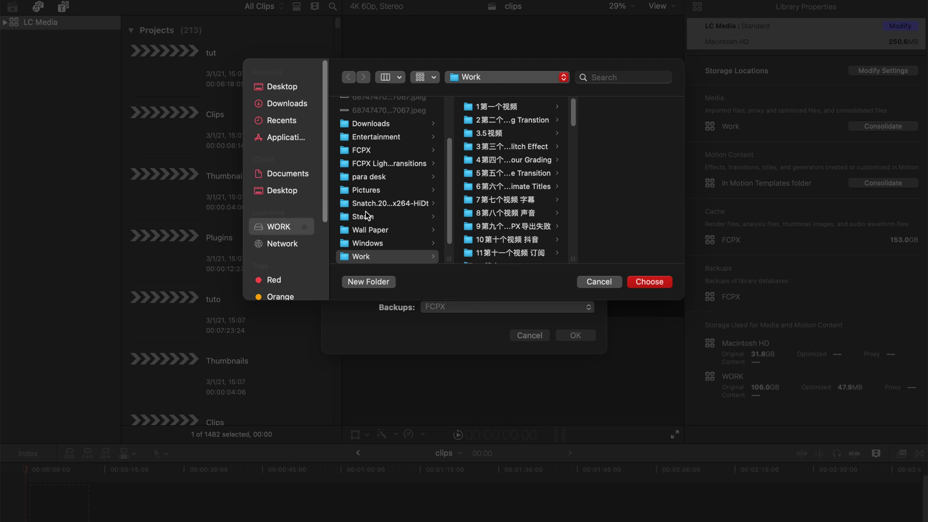
pyautogui.click(285, 230)
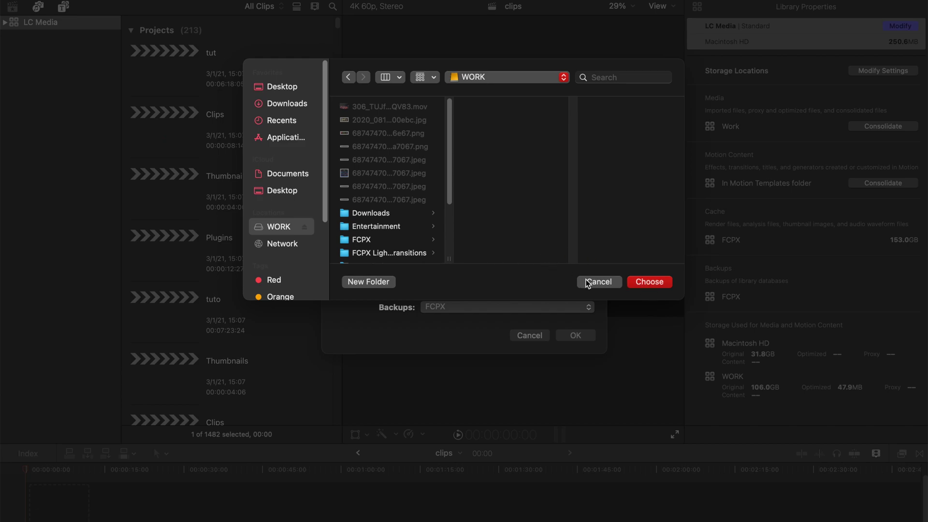
pyautogui.click(637, 285)
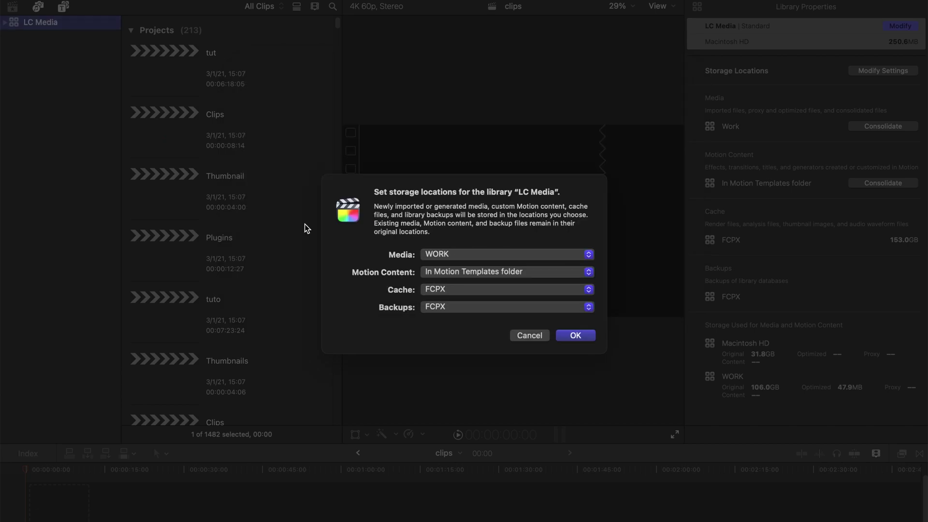
# - Change the Media location to the Work folder on the WORK drive
pyautogui.click(441, 255)
pyautogui.click(456, 285)
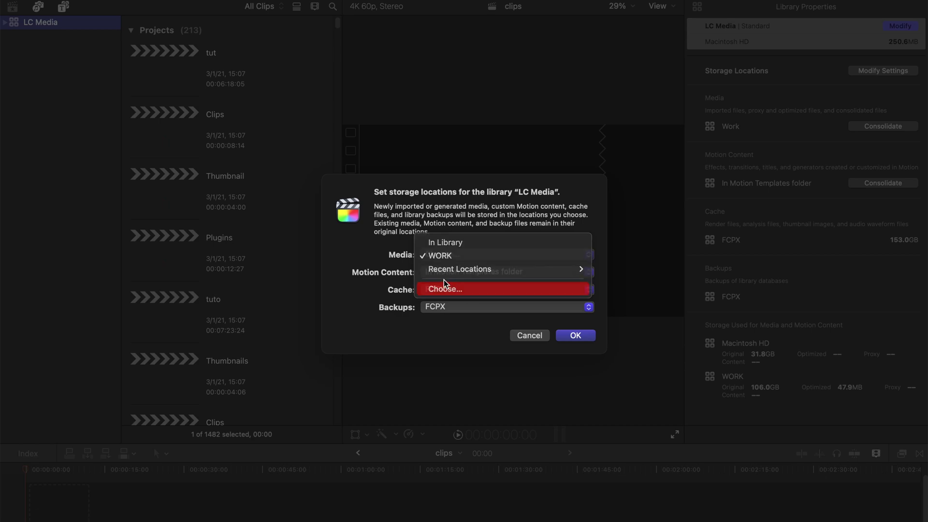
pyautogui.scroll(-5, 382, 228)
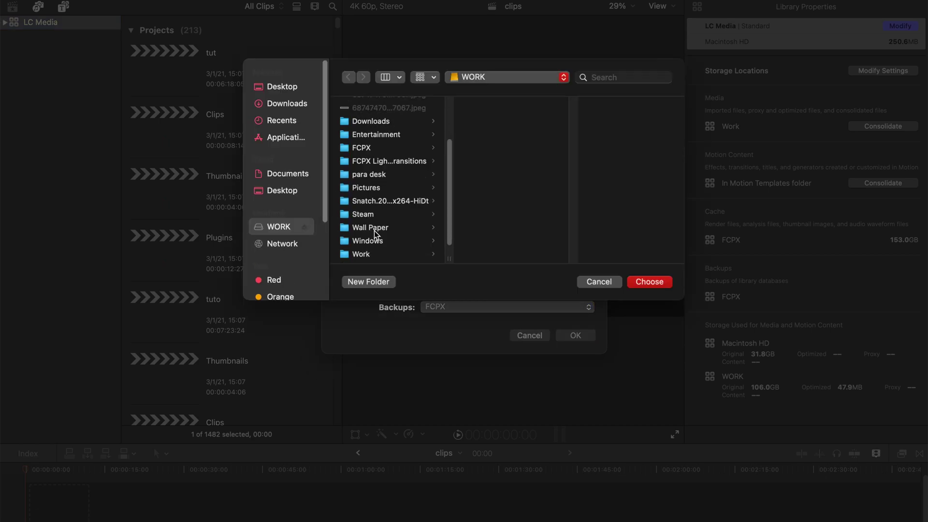
pyautogui.click(377, 238)
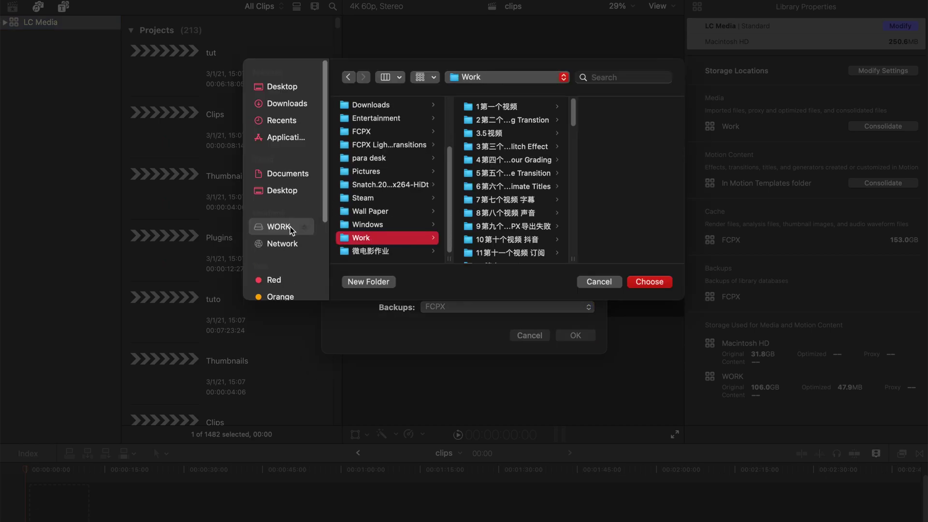
pyautogui.click(643, 281)
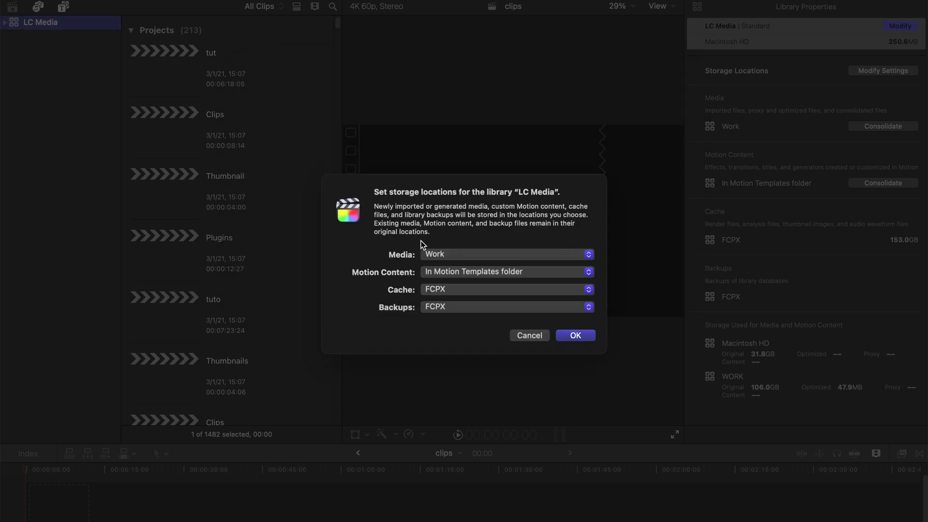
# - Keep Motion content in Motion Templates and set Cache to WORK > FCPX
pyautogui.click(424, 274)
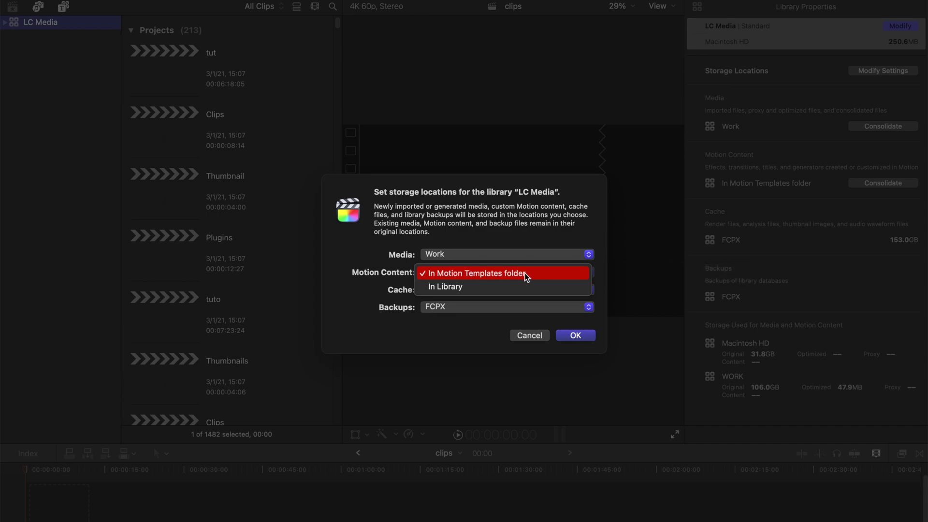
pyautogui.click(390, 273)
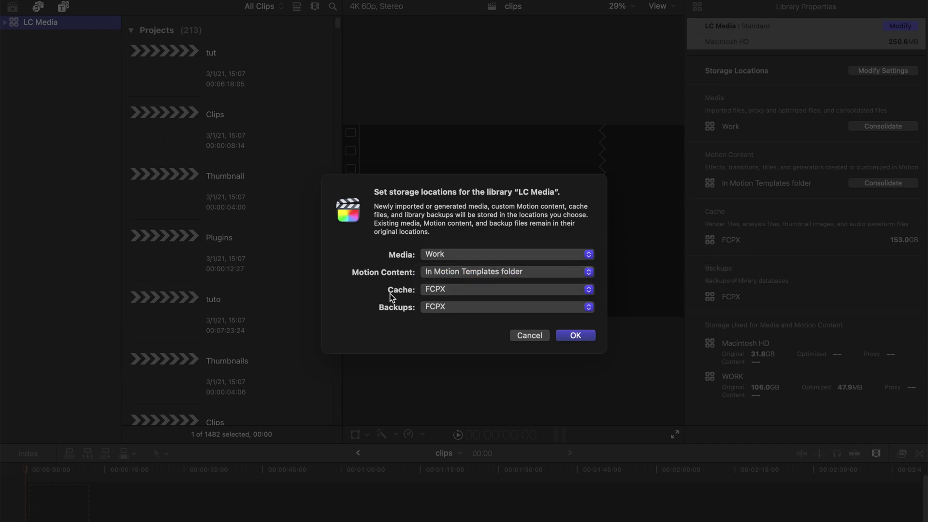
pyautogui.click(434, 291)
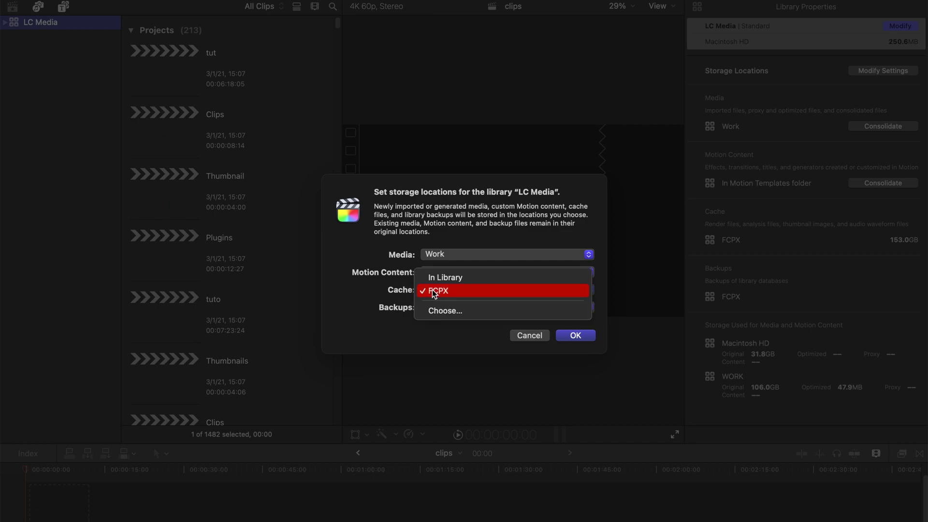
pyautogui.click(442, 311)
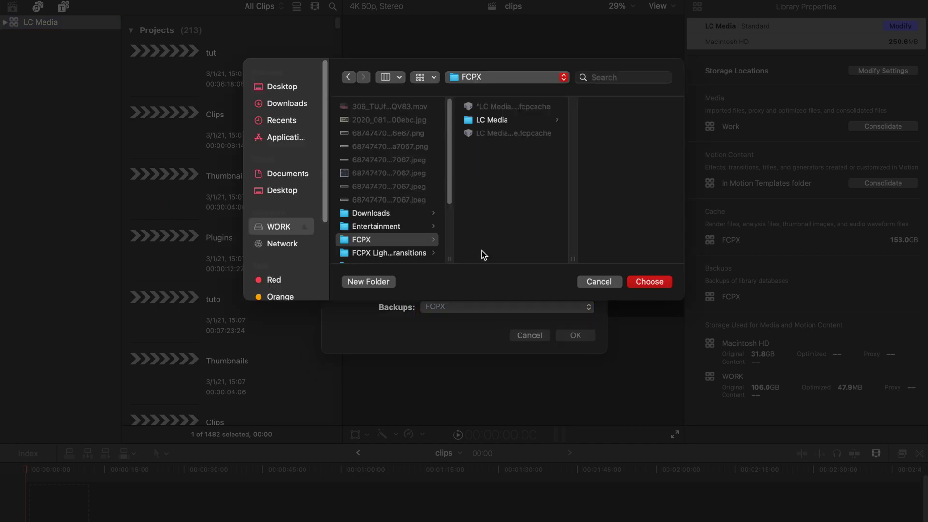
pyautogui.click(272, 226)
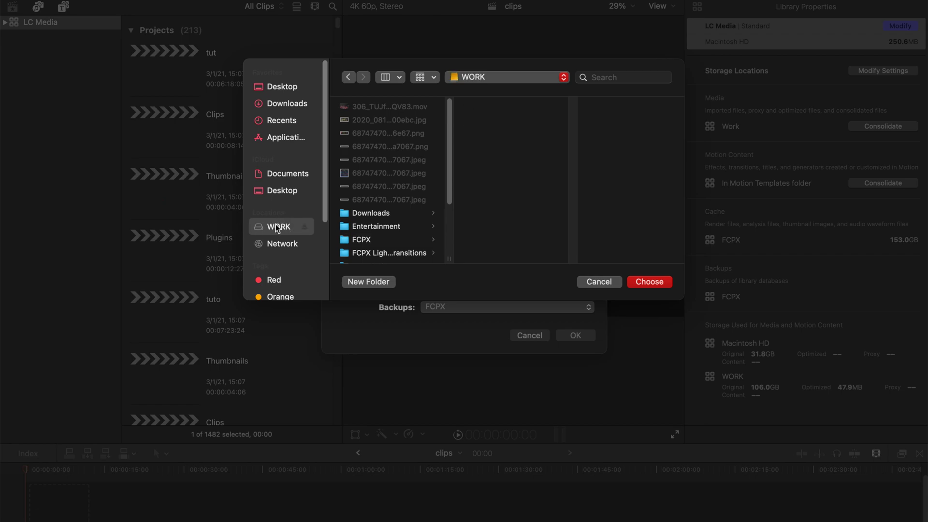
pyautogui.click(362, 241)
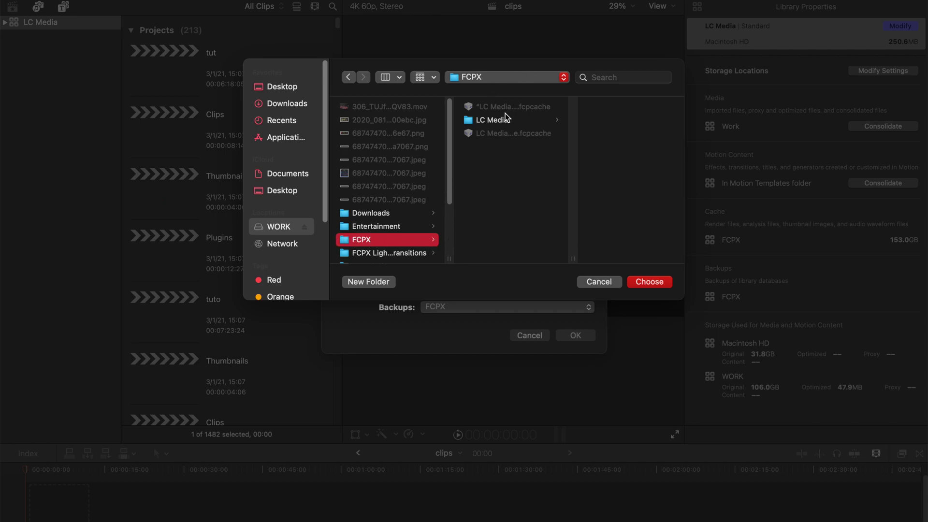
pyautogui.click(638, 280)
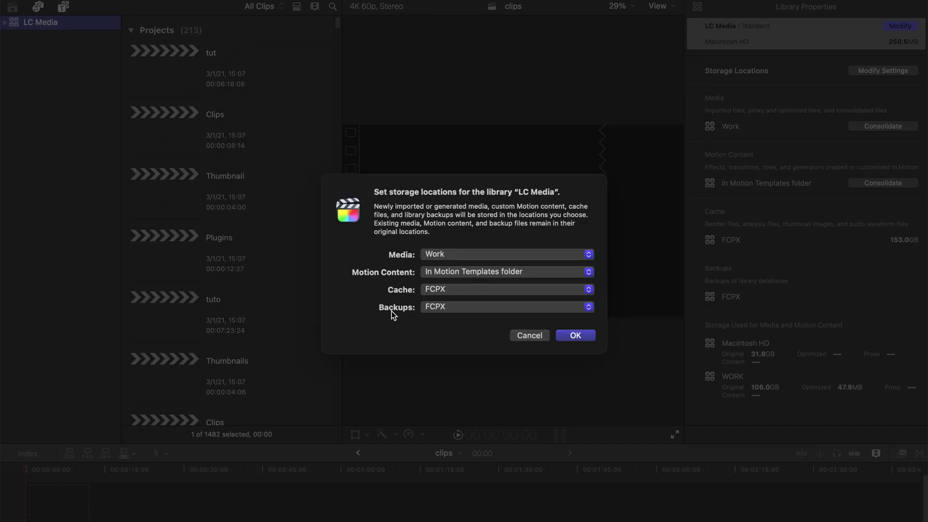
# - Choose WORK > FCPX as the custom Backups folder, matching Cache
pyautogui.click(435, 308)
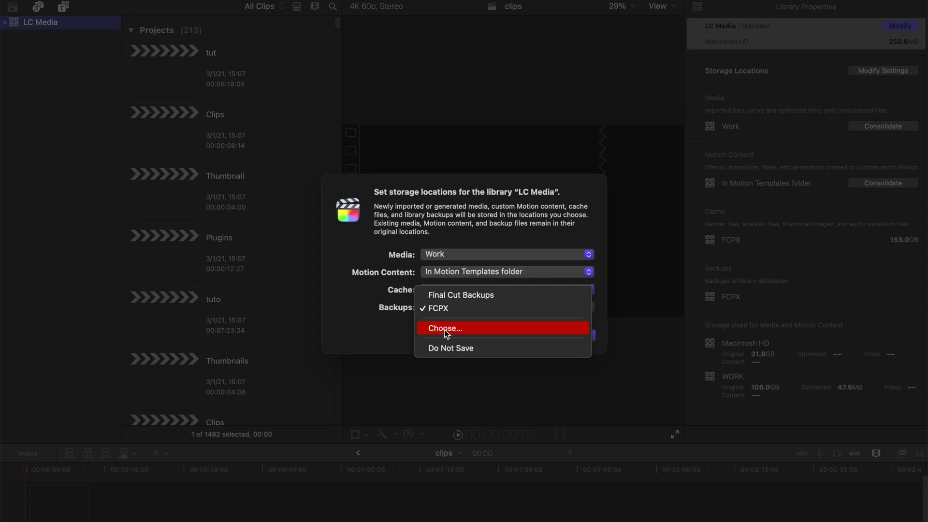
pyautogui.click(445, 329)
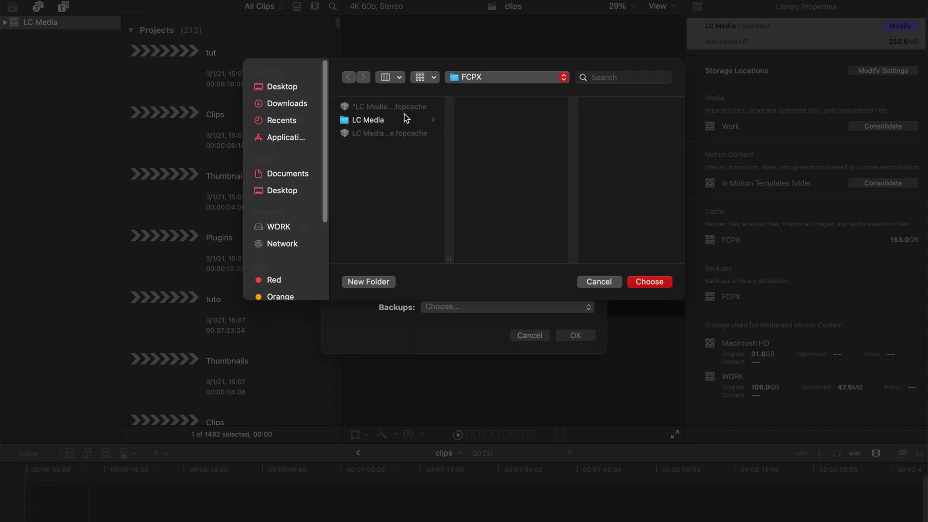
pyautogui.click(289, 226)
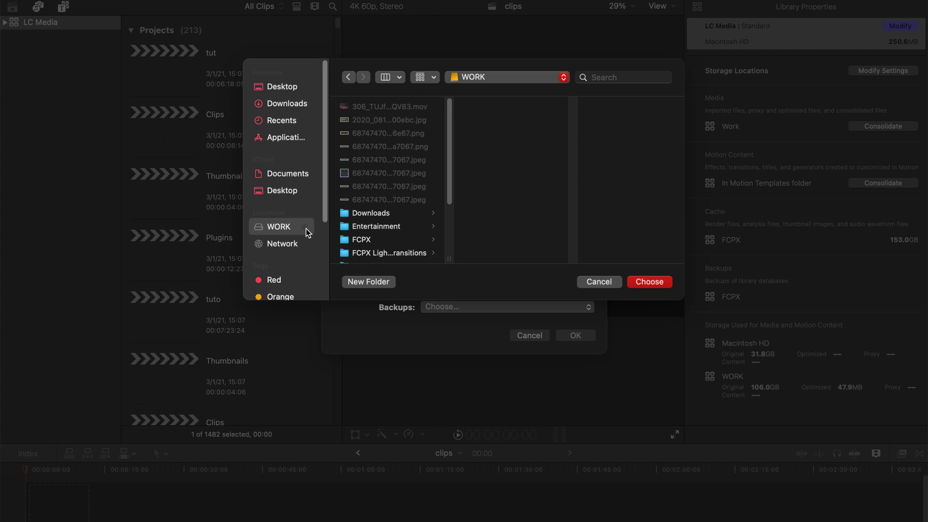
pyautogui.scroll(-1, 386, 228)
pyautogui.click(384, 215)
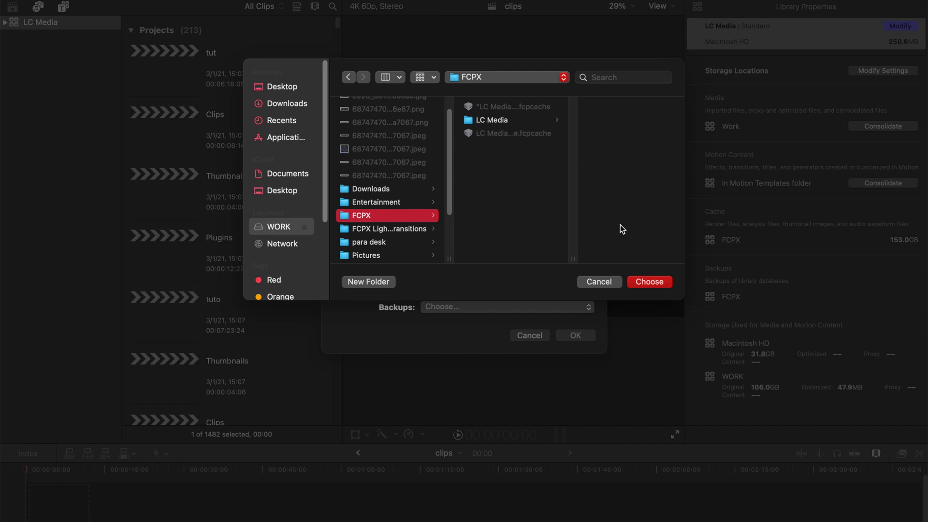
pyautogui.click(653, 282)
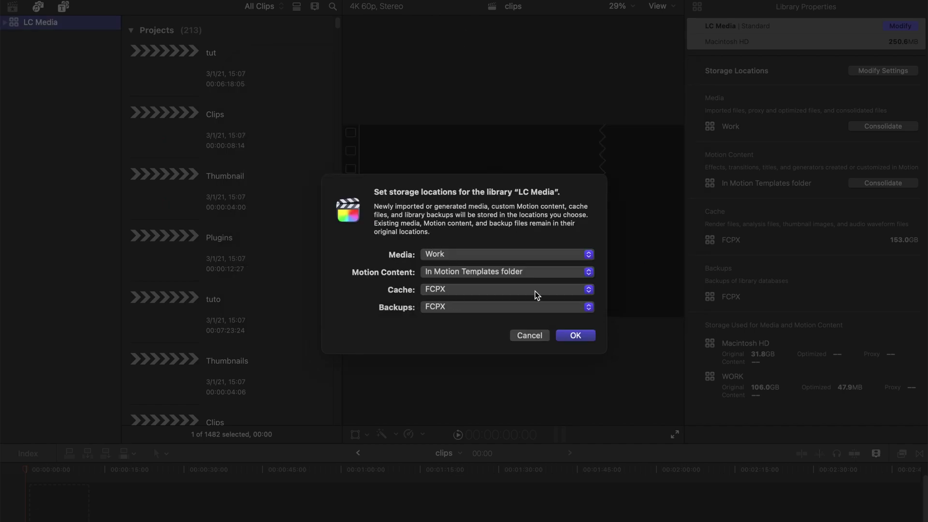
# - Apply the storage locations, then set the Consolidate Library Media destination to the Work folder
pyautogui.click(576, 336)
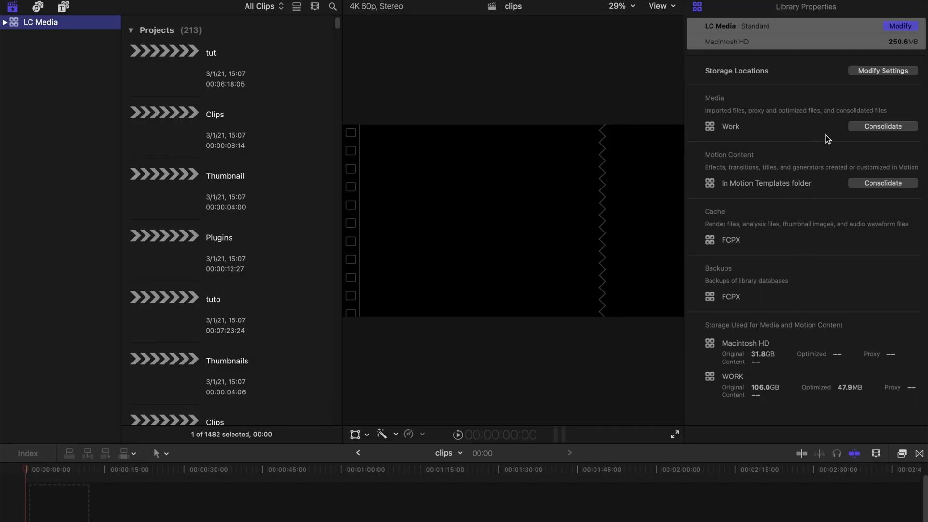
pyautogui.click(857, 129)
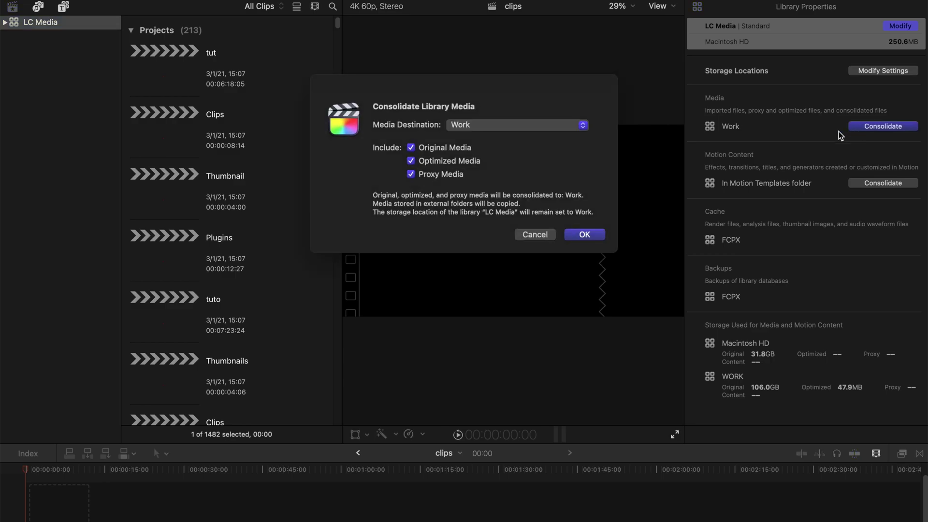
pyautogui.click(484, 130)
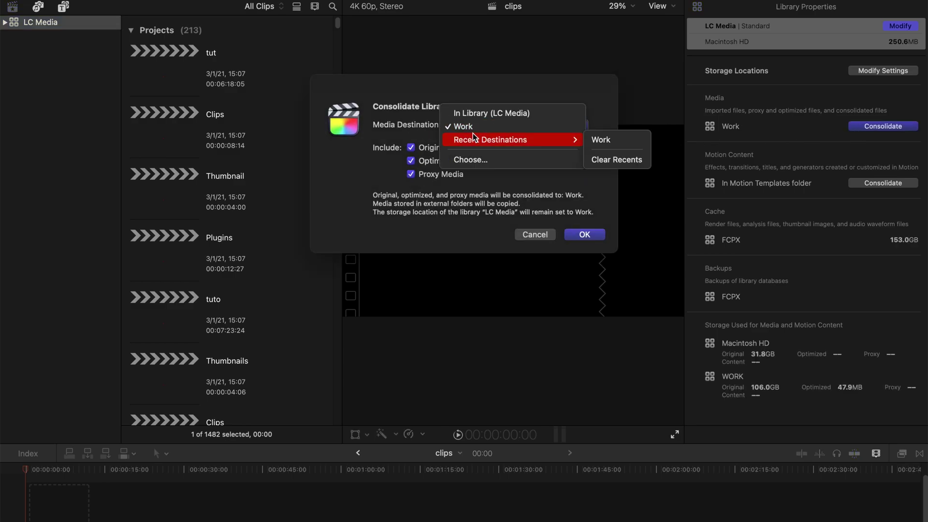
pyautogui.click(482, 160)
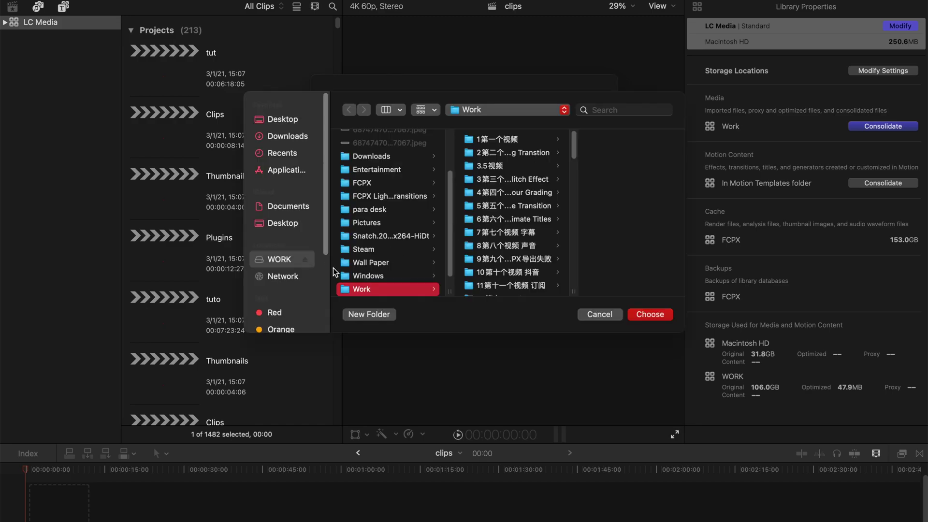
pyautogui.scroll(-1, 389, 289)
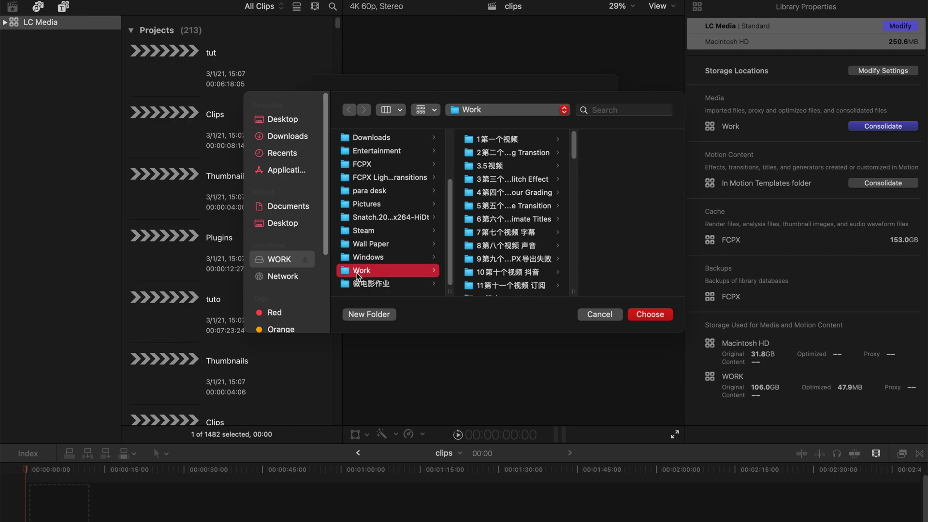
pyautogui.click(634, 313)
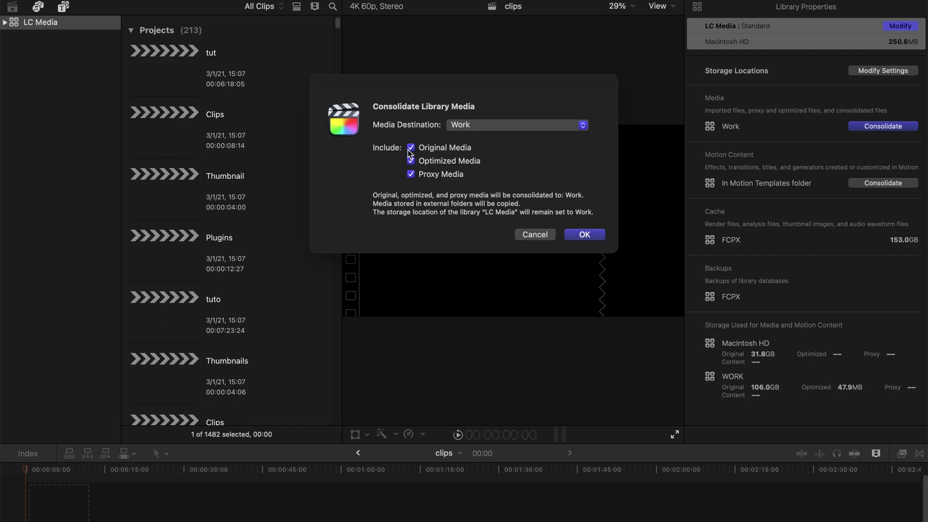
# - Cancel the consolidation and scroll the 'external ssd' Google results down to People also ask
pyautogui.click(535, 234)
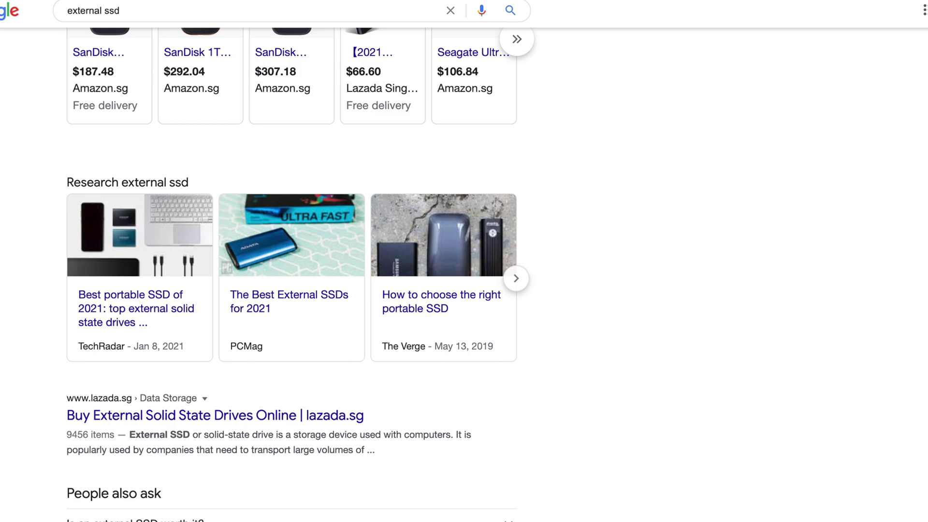
pyautogui.scroll(-1, 292, 275)
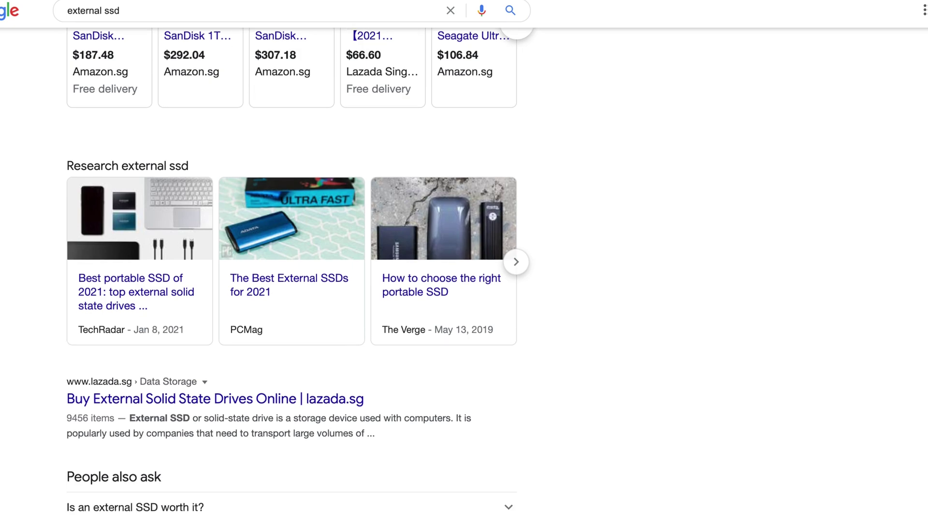
pyautogui.scroll(-3, 292, 275)
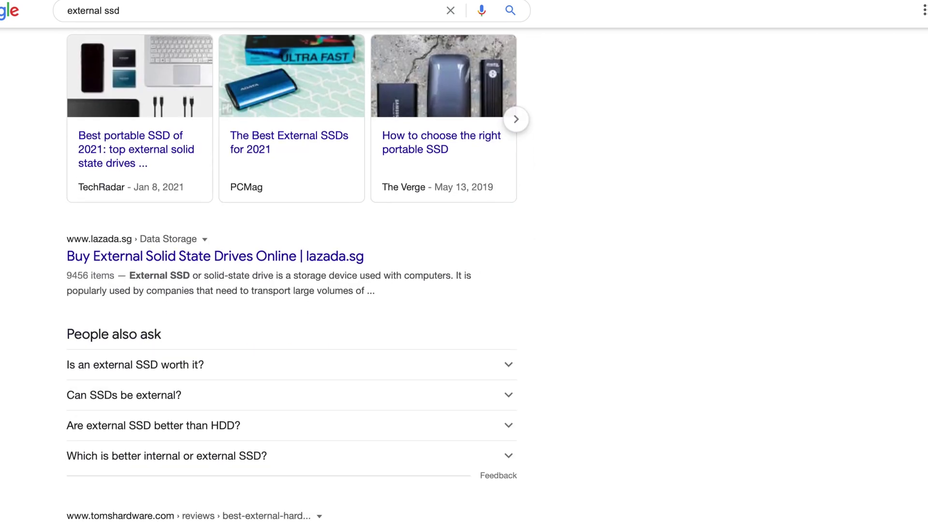